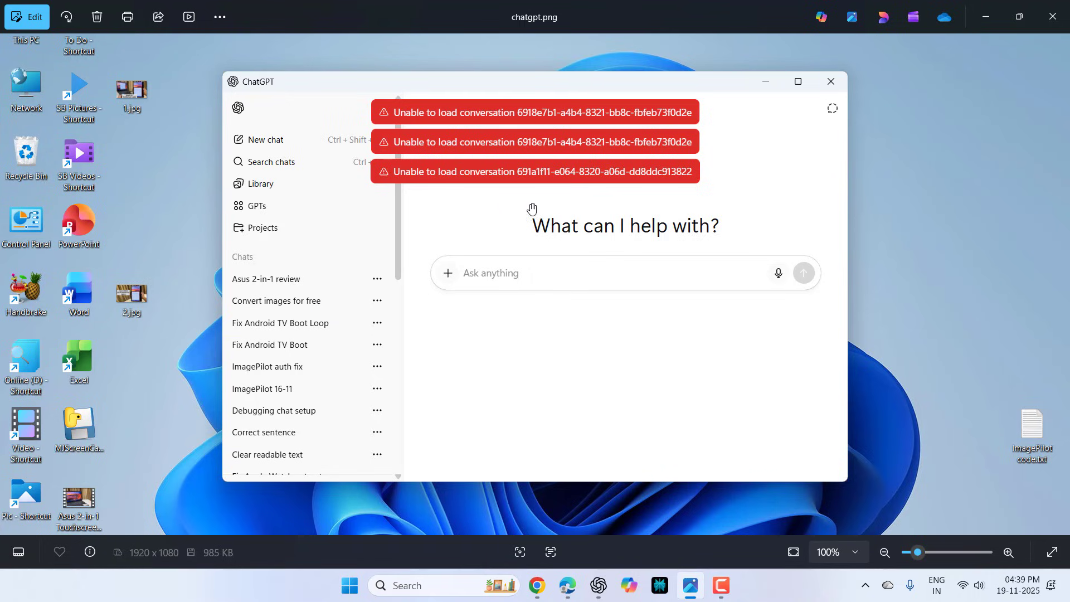
Close the chatgpt.png screenshot of the conversation errors in Photos
click(1053, 17)
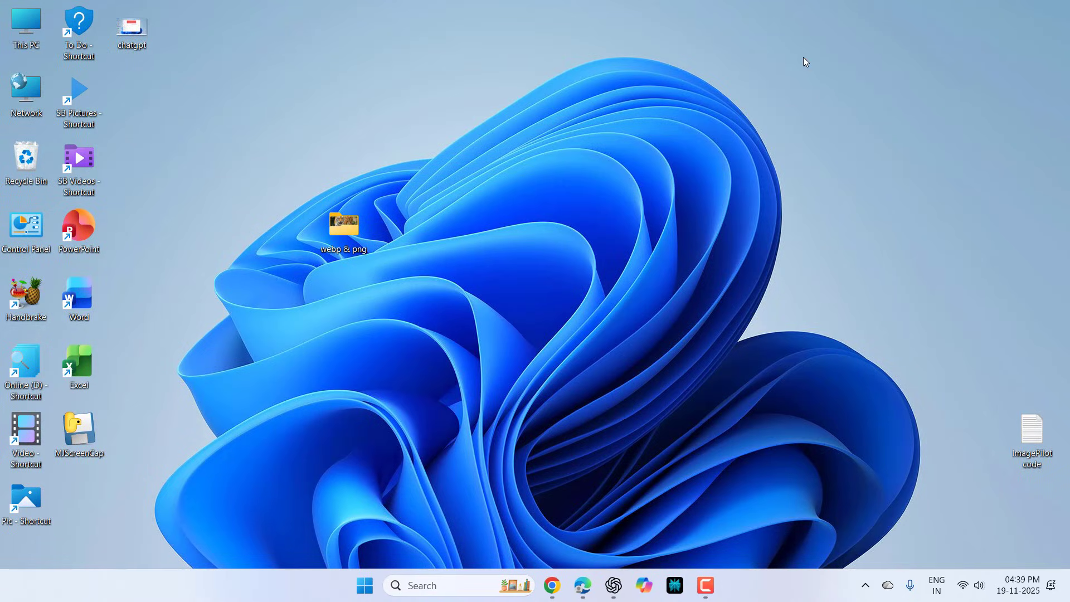
End the ChatGPT app from Task Manager's Apps list so it relaunches fresh
click(613, 585)
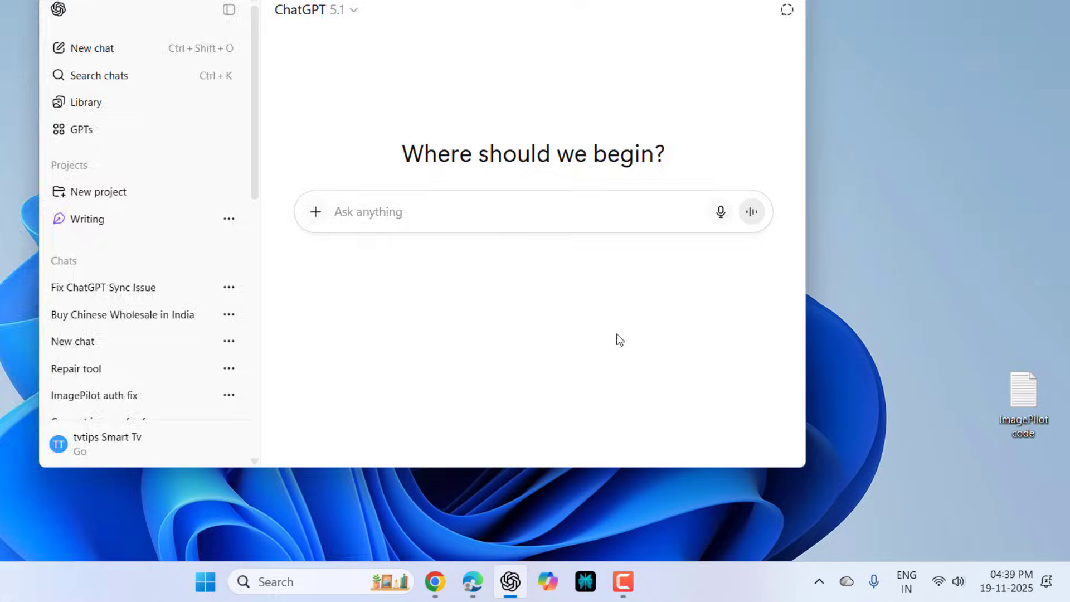
right_click(627, 569)
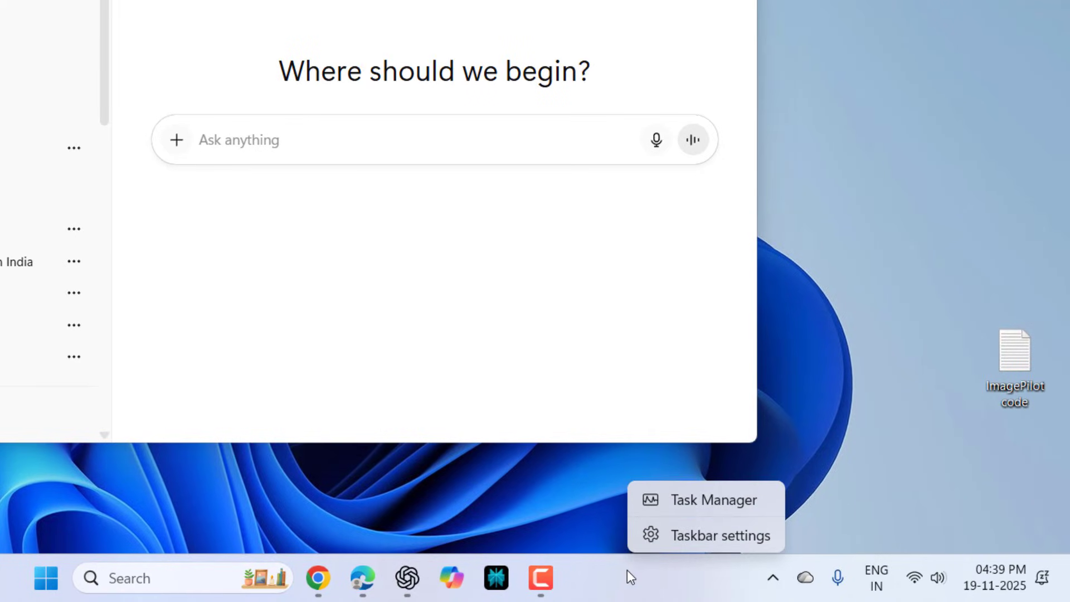
click(691, 507)
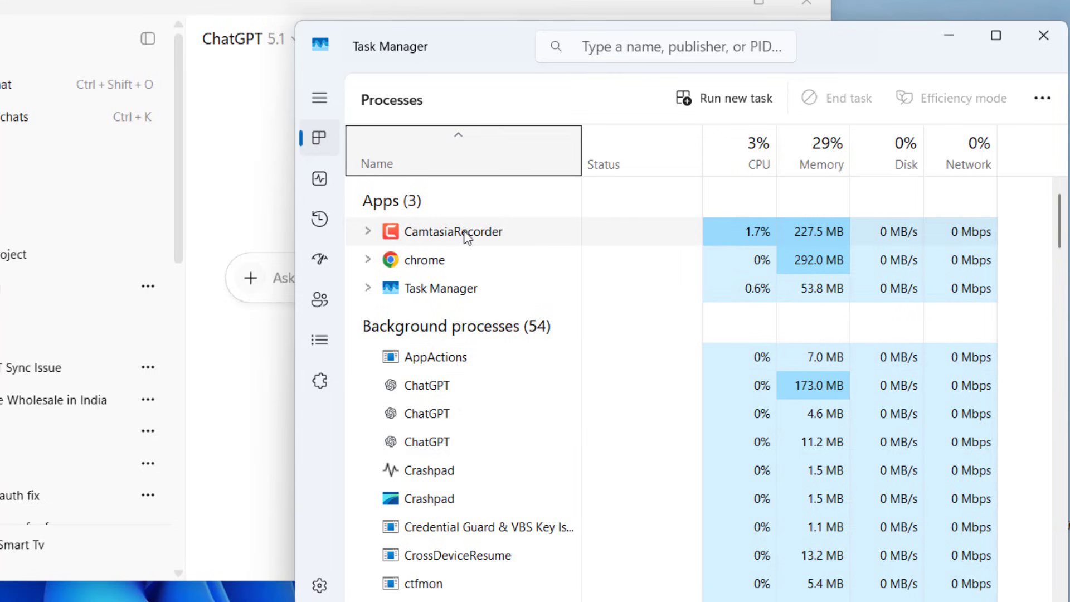
click(435, 265)
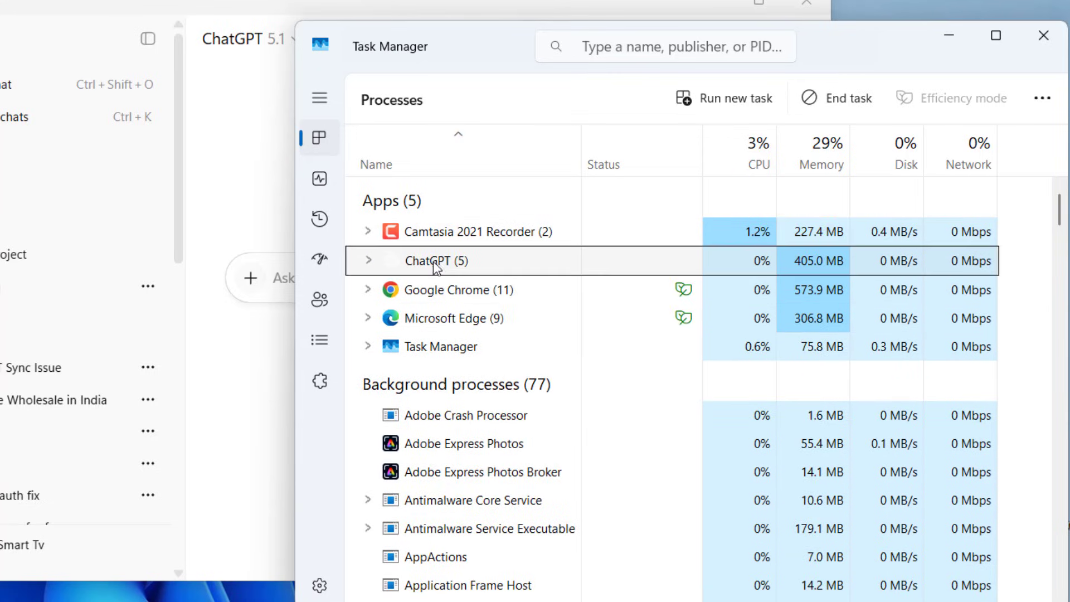
right_click(434, 265)
click(520, 323)
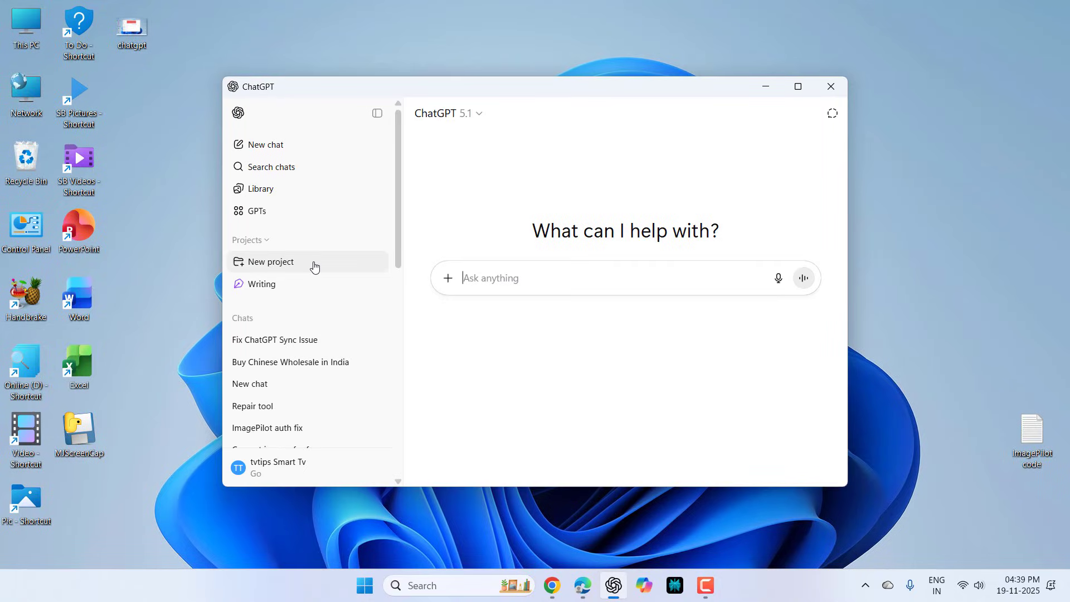
Confirm the 'Repair tool' conversation now loads, then minimise ChatGPT
click(265, 416)
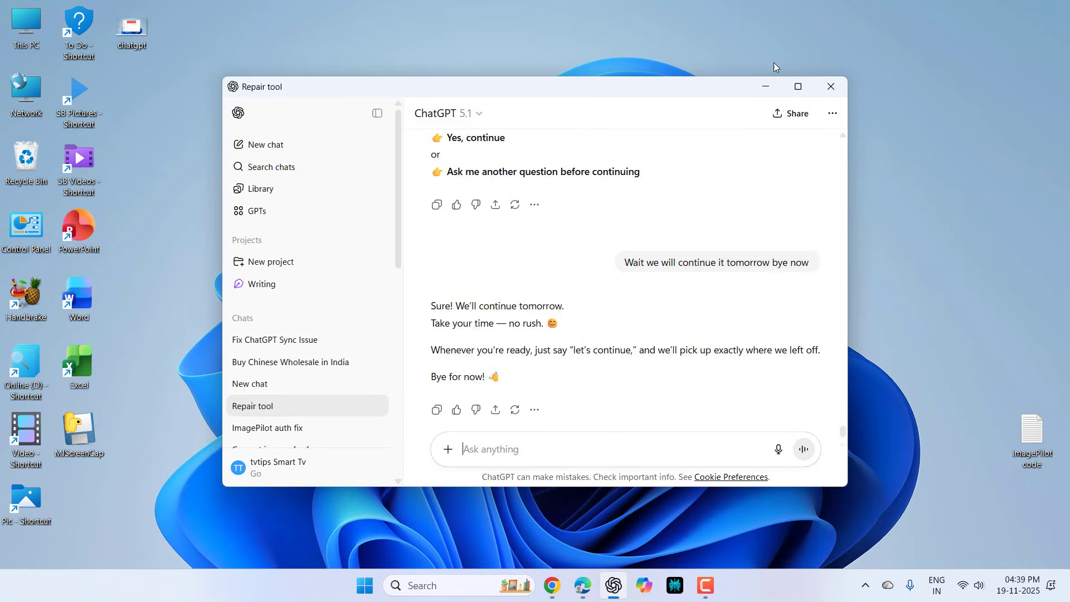
click(766, 86)
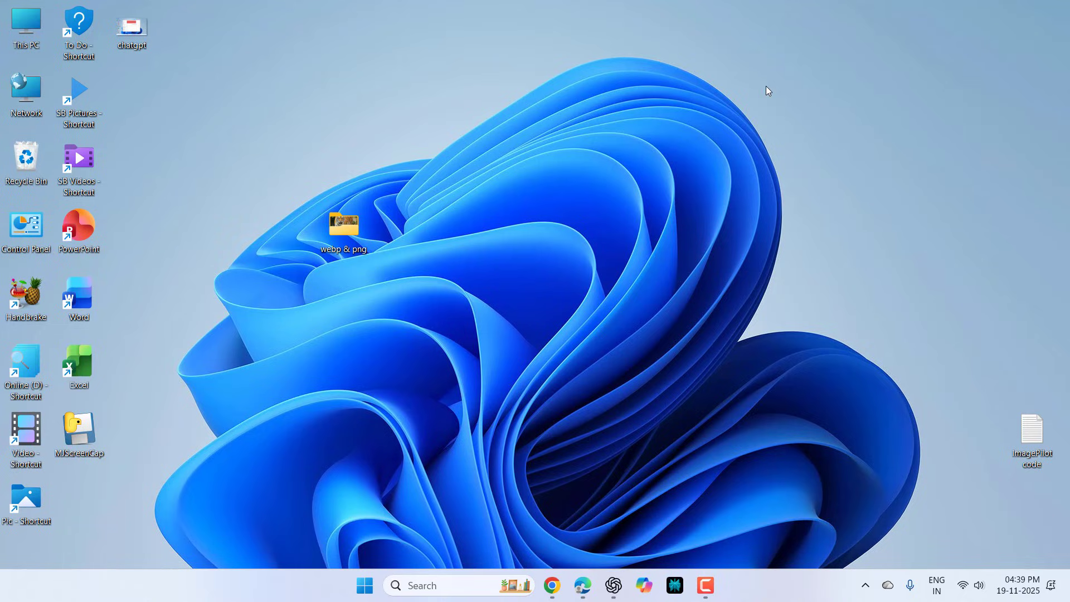
key(super)
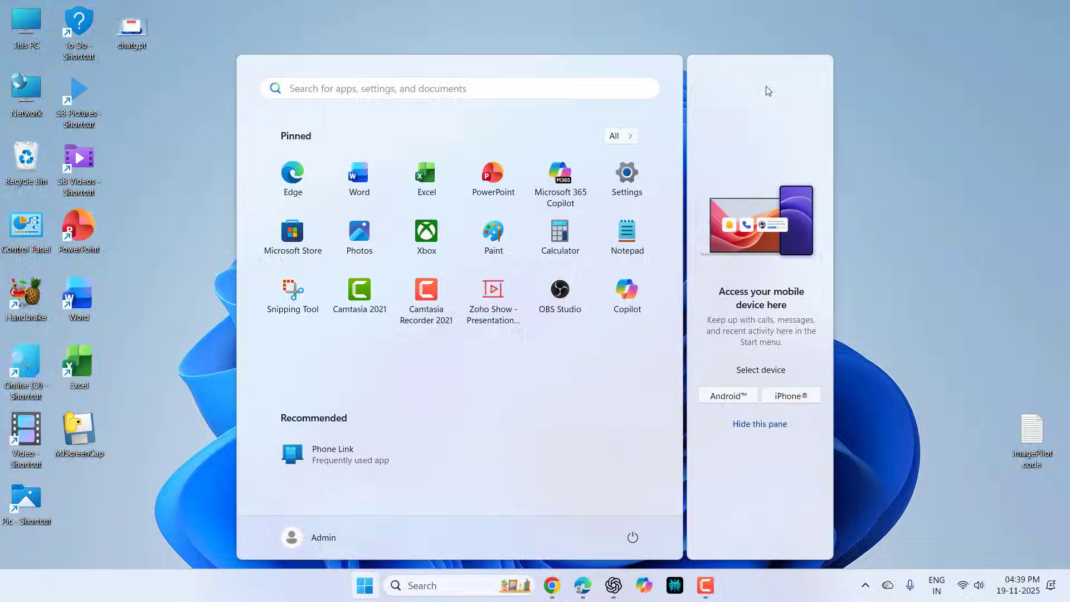
text(date)
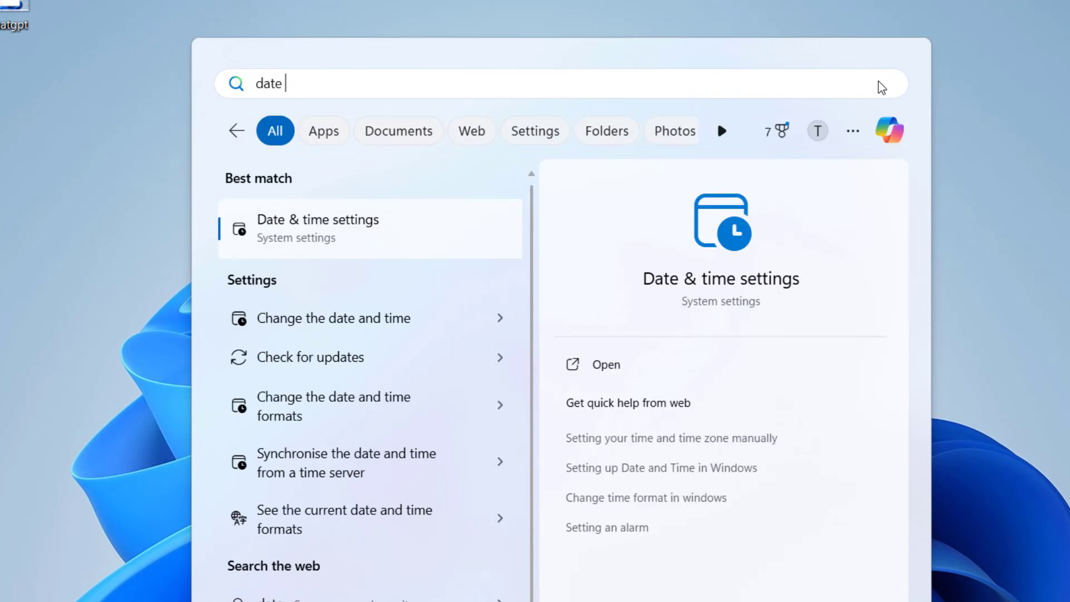
click(432, 245)
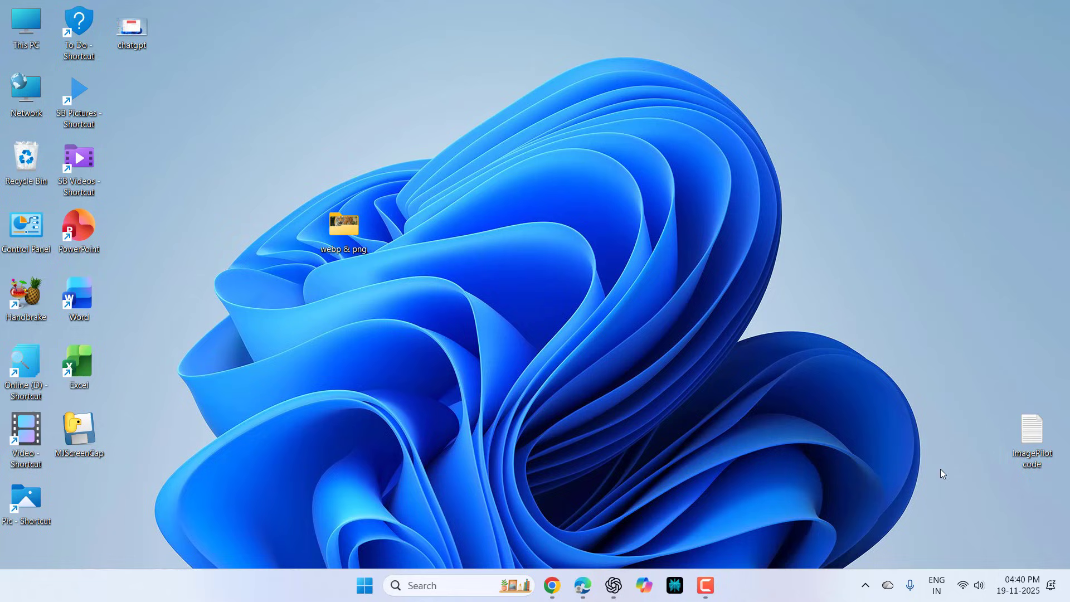
Check Quick Settings, restore ChatGPT, view its account menu, then close the app
click(964, 583)
click(516, 134)
click(612, 585)
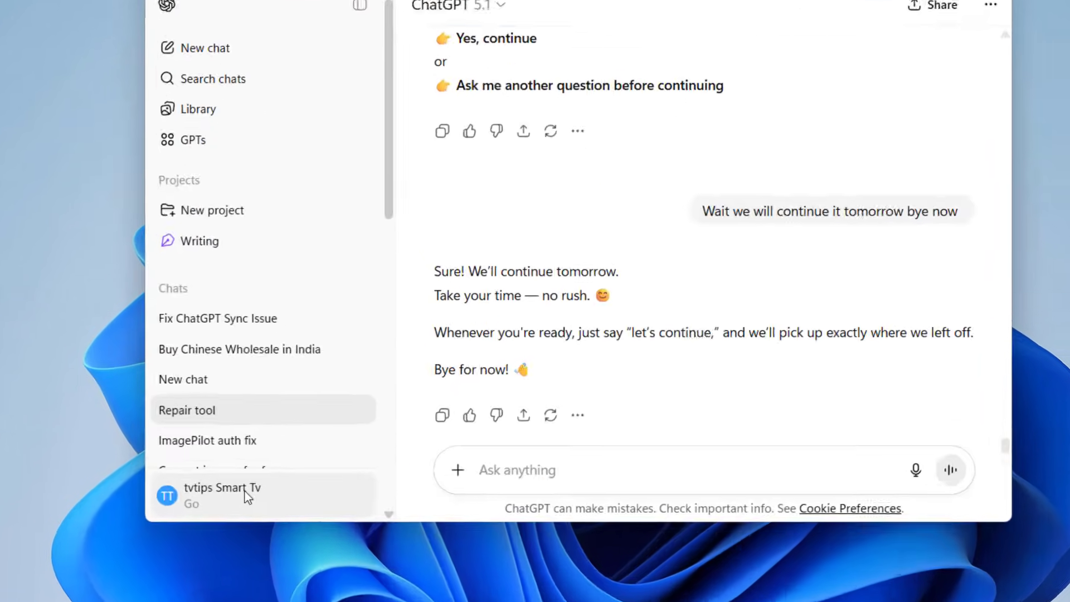
click(279, 466)
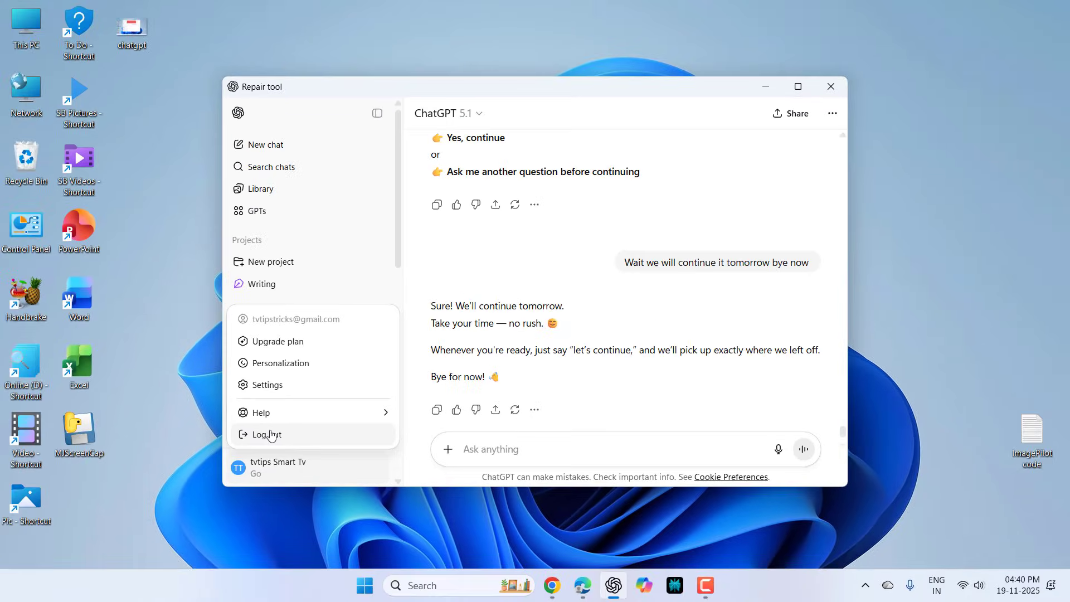
click(825, 86)
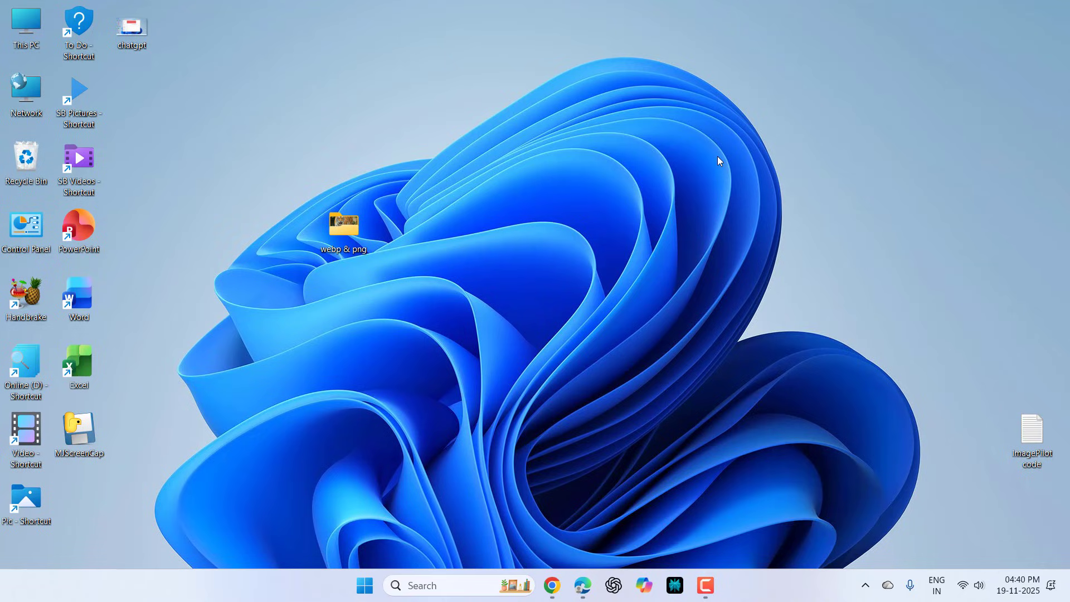
Open the appdata location from the Run box and navigate into Local > Packages
key(super)
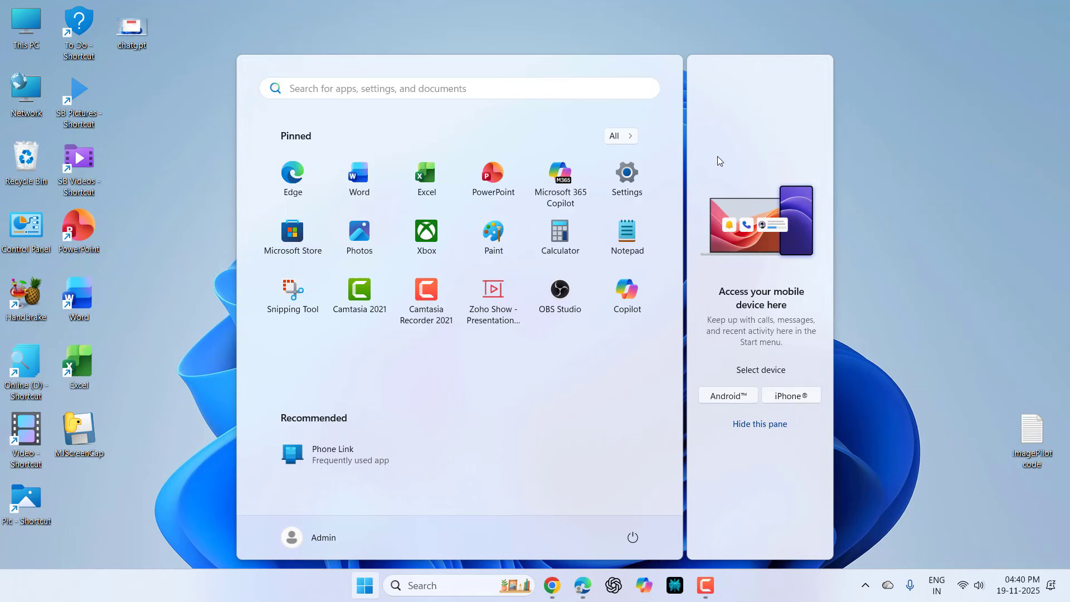
key(Escape)
key(super+r)
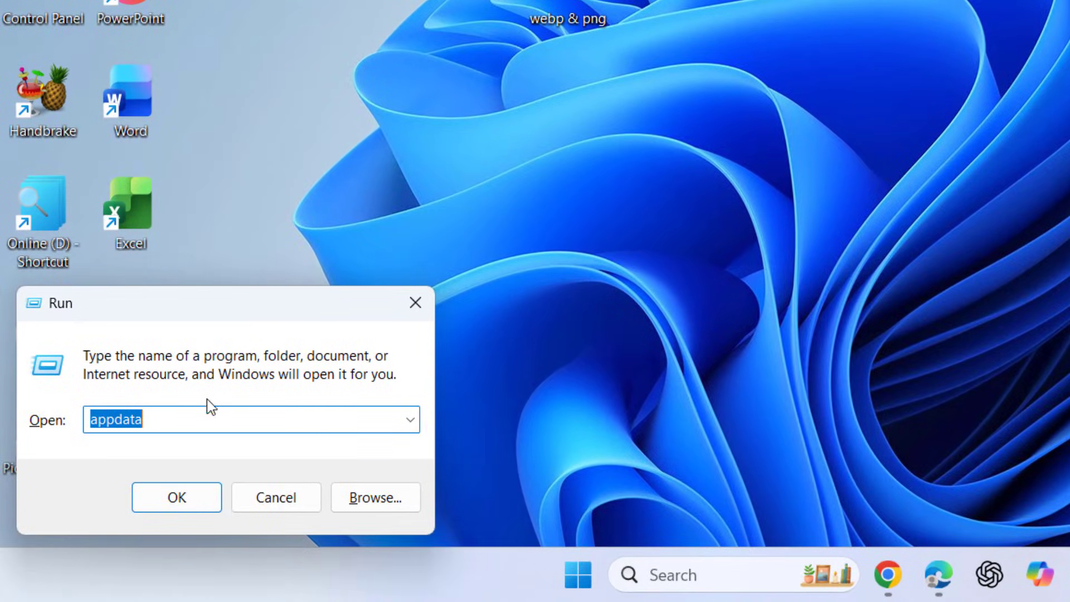
click(159, 500)
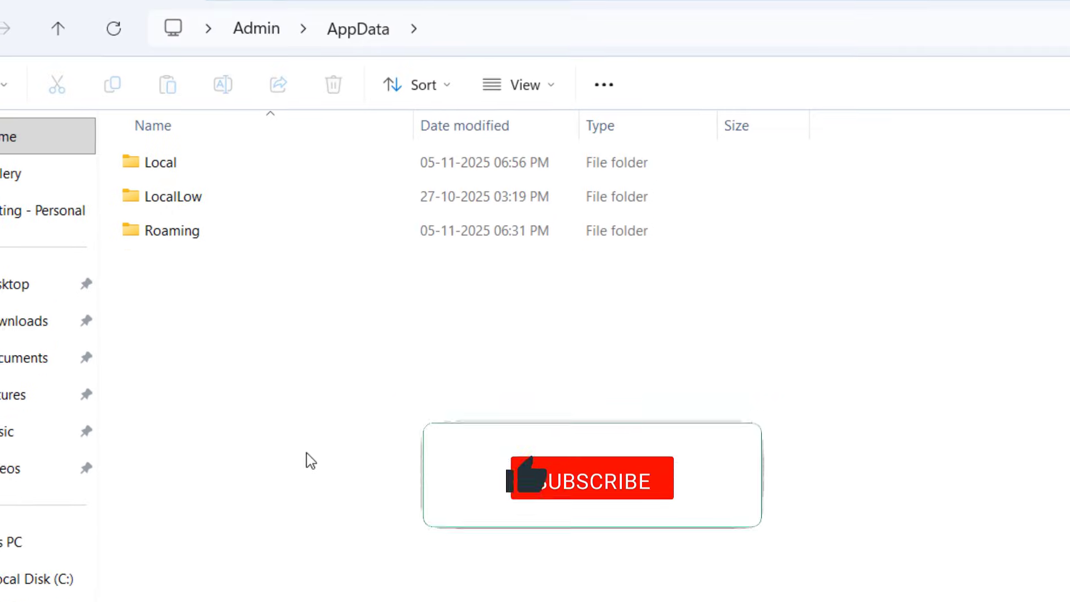
double_click(164, 172)
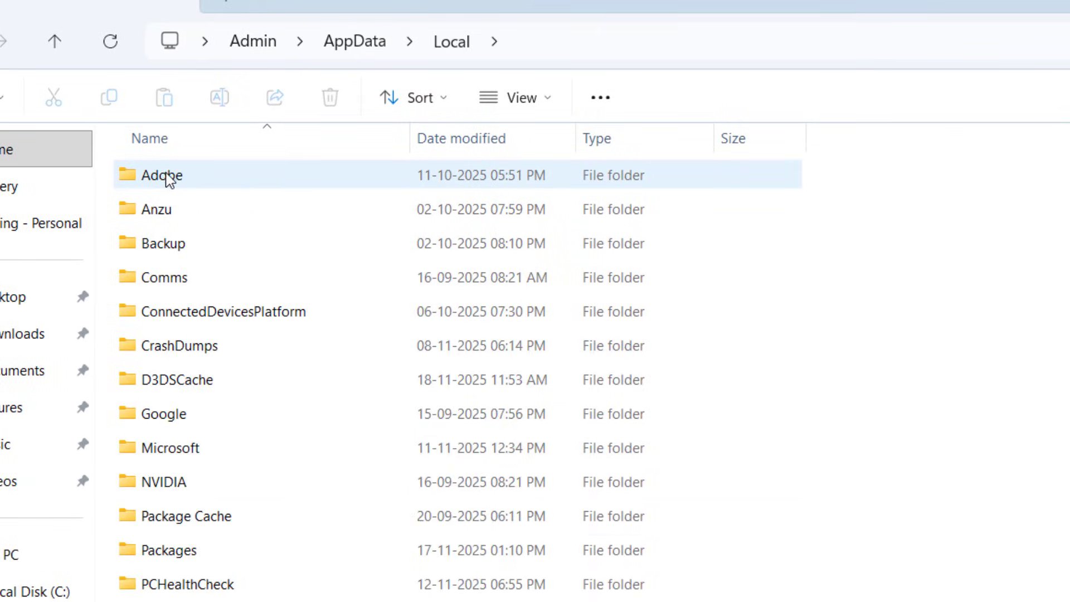
click(215, 453)
key(Down)
key(Down)
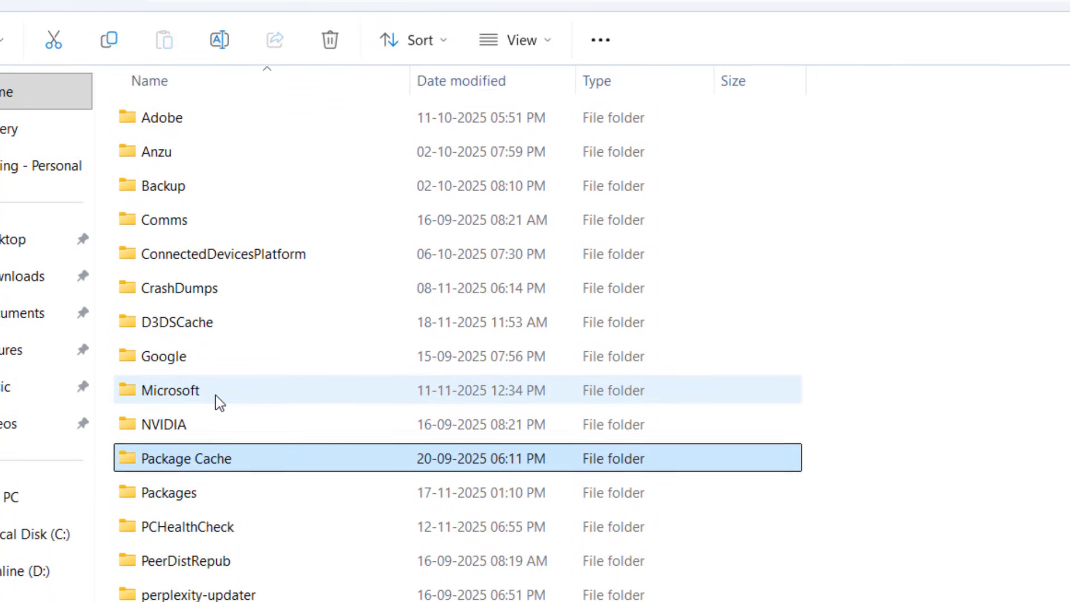
click(220, 557)
double_click(210, 383)
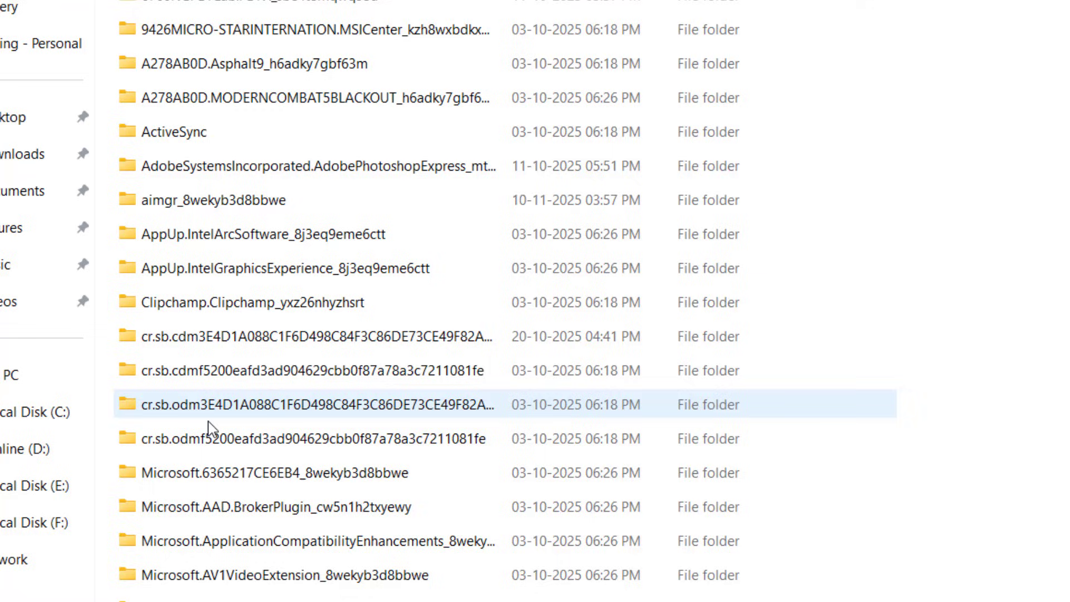
Open OpenAI.ChatGPT-Desktop and select its LocalCache, LocalState and TempState folders
scroll(234, 473, down, 3)
click(242, 503)
key(o)
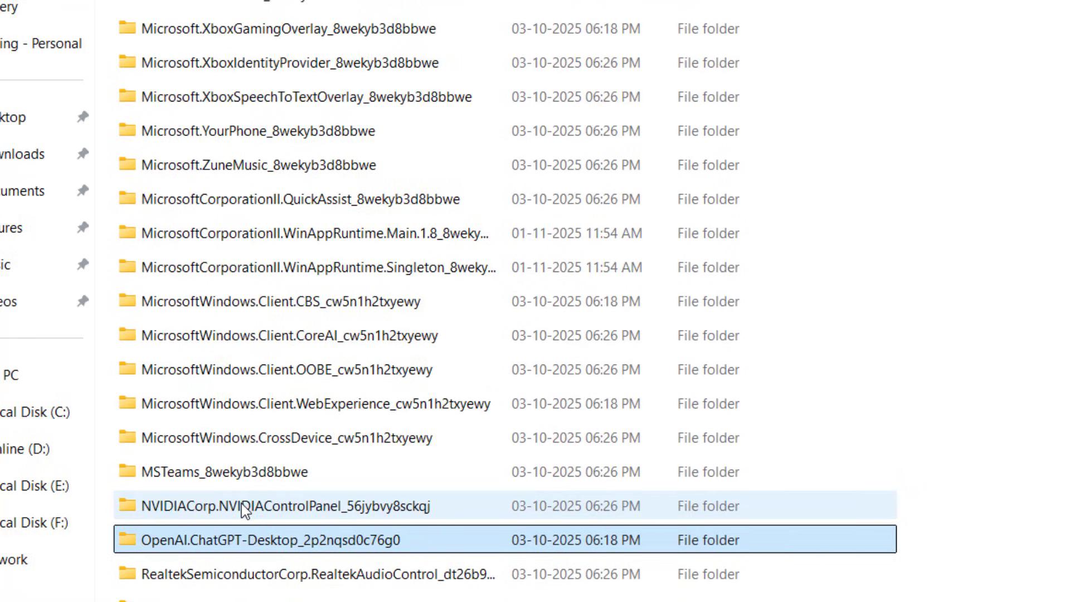
double_click(200, 549)
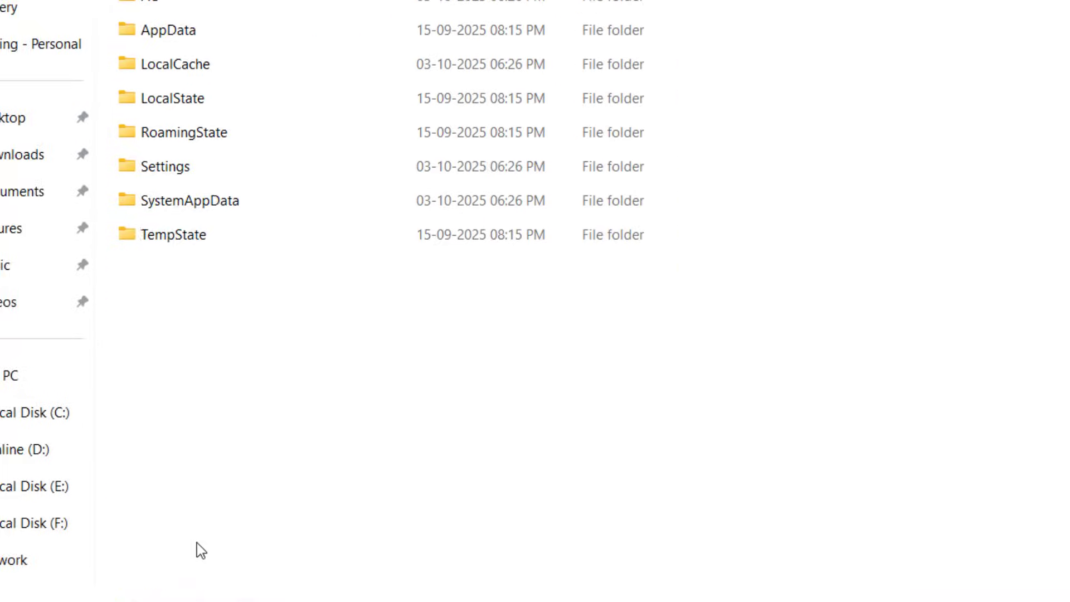
click(156, 133)
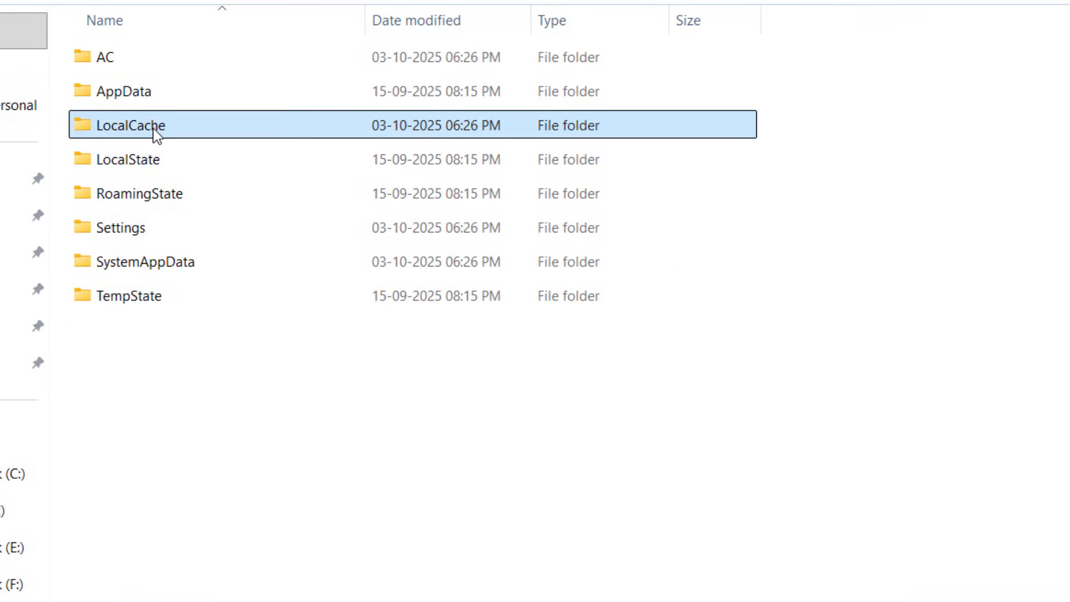
ctrl+click(161, 160)
ctrl+click(146, 301)
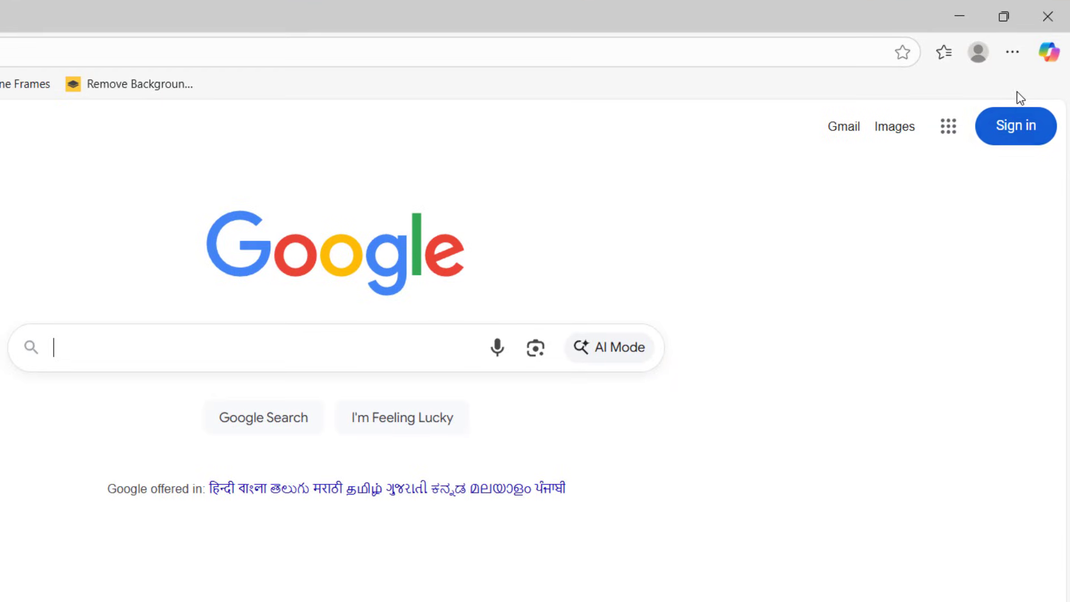
In Edge's Privacy cookie settings, search site data for 'openai' and expand openai.com
click(1012, 54)
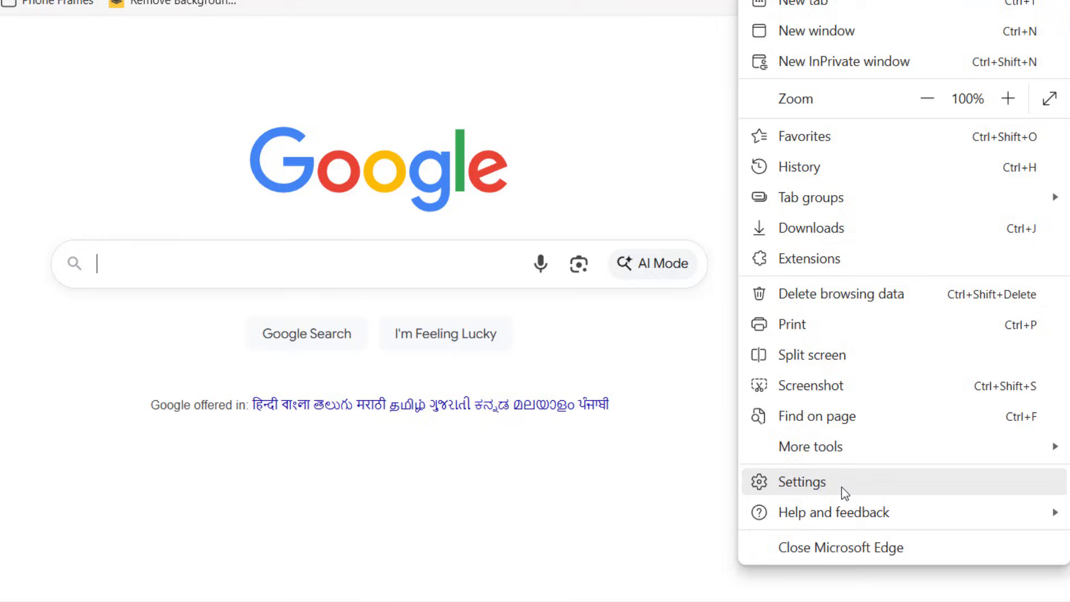
click(799, 488)
click(218, 245)
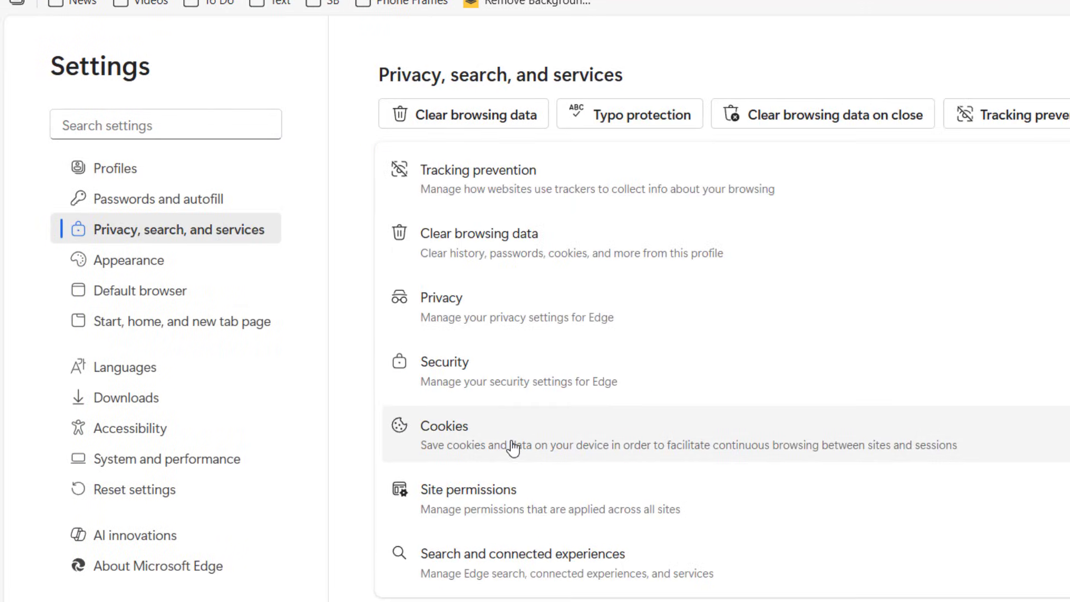
click(485, 443)
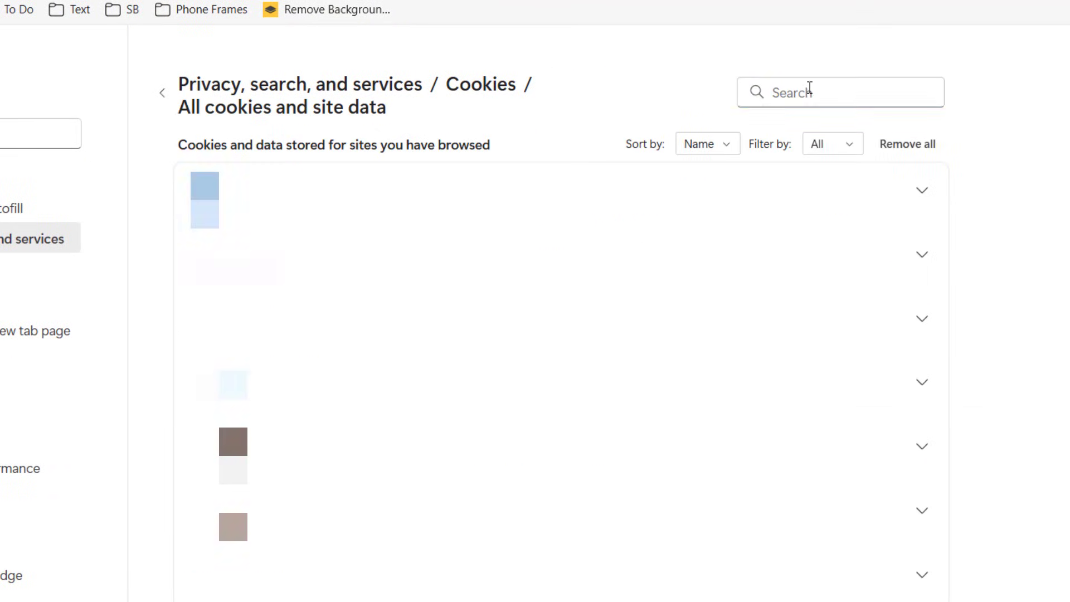
click(808, 91)
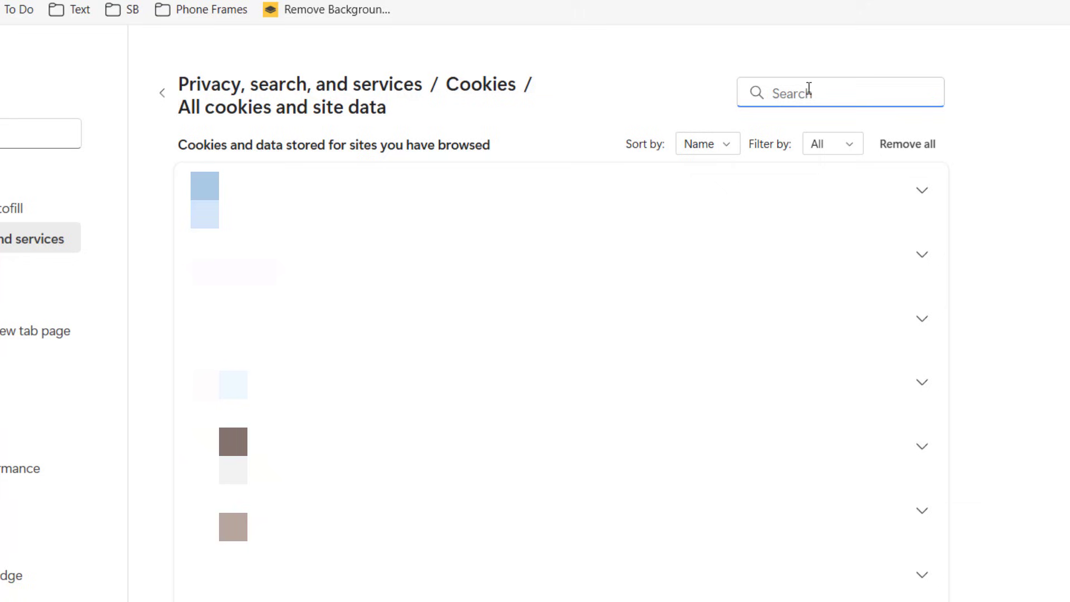
text(opena)
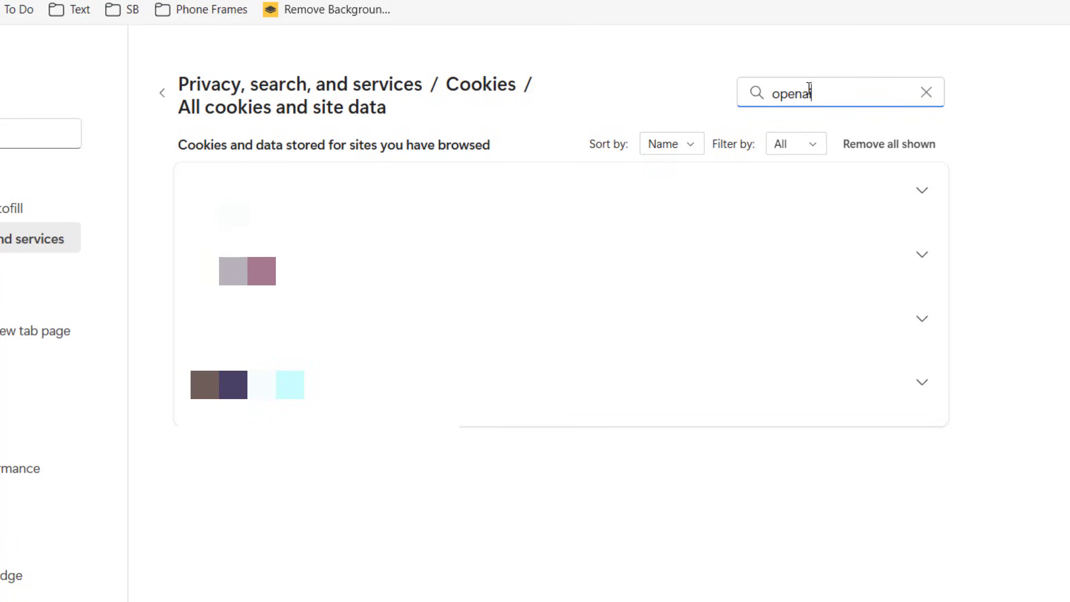
text(i)
click(925, 200)
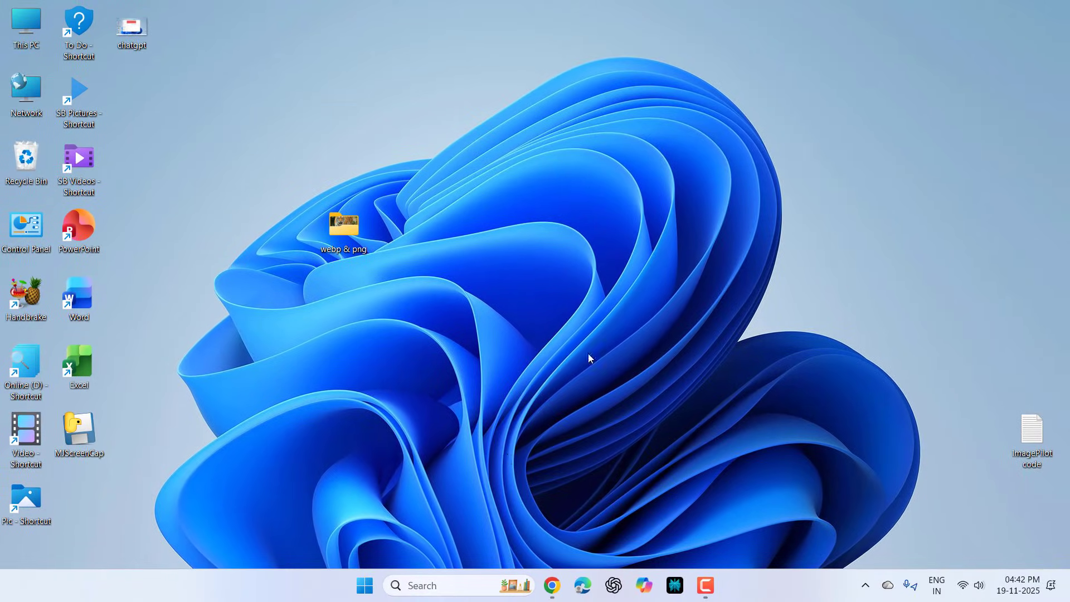
Filter Settings' Installed apps by 'openai' and open the ChatGPT row's options
click(369, 585)
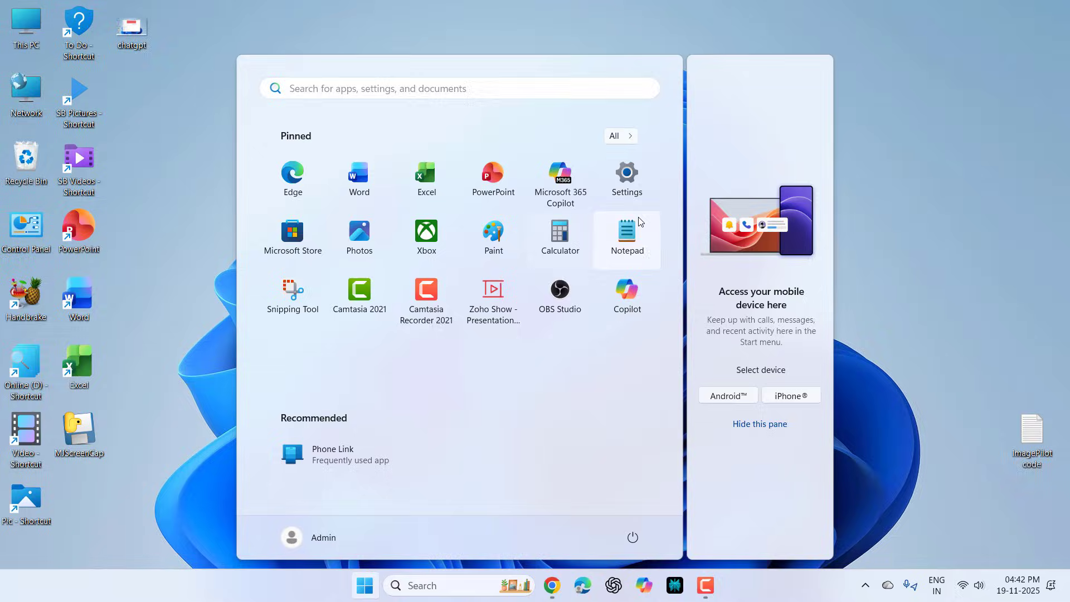
click(638, 175)
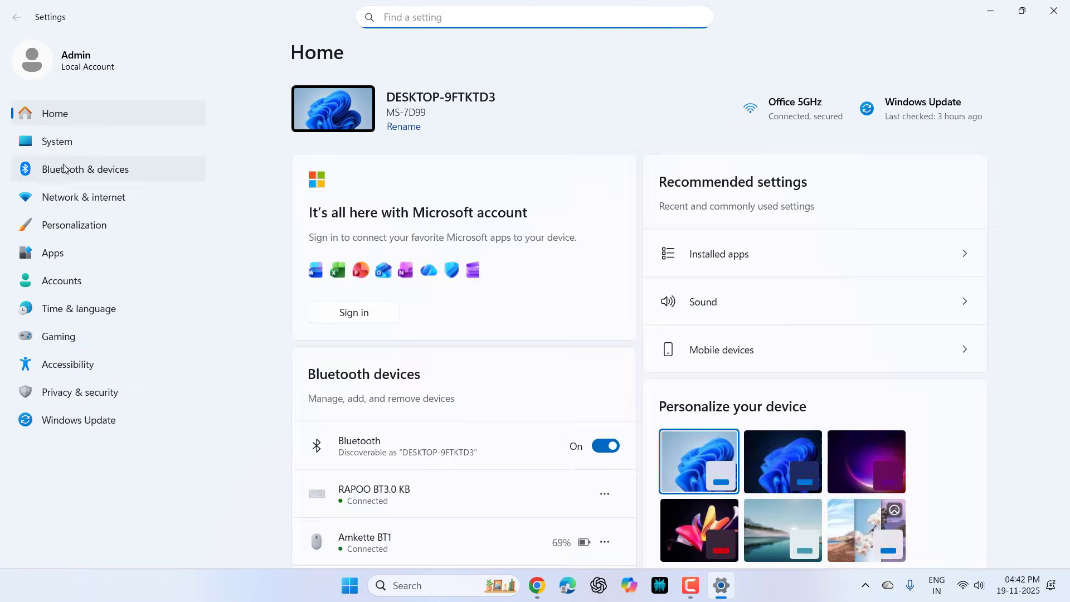
click(53, 253)
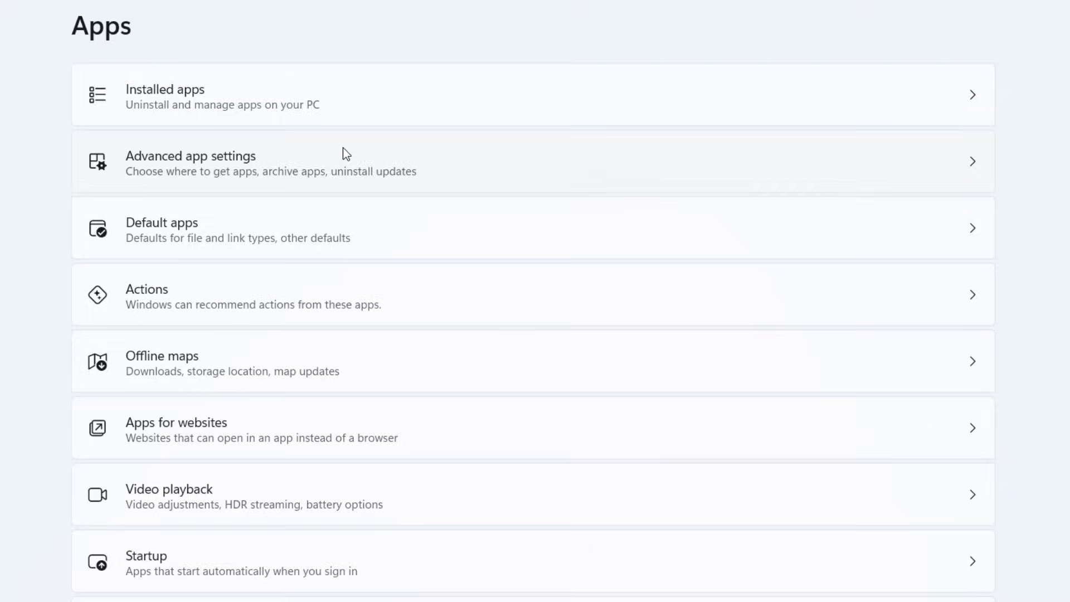
click(199, 105)
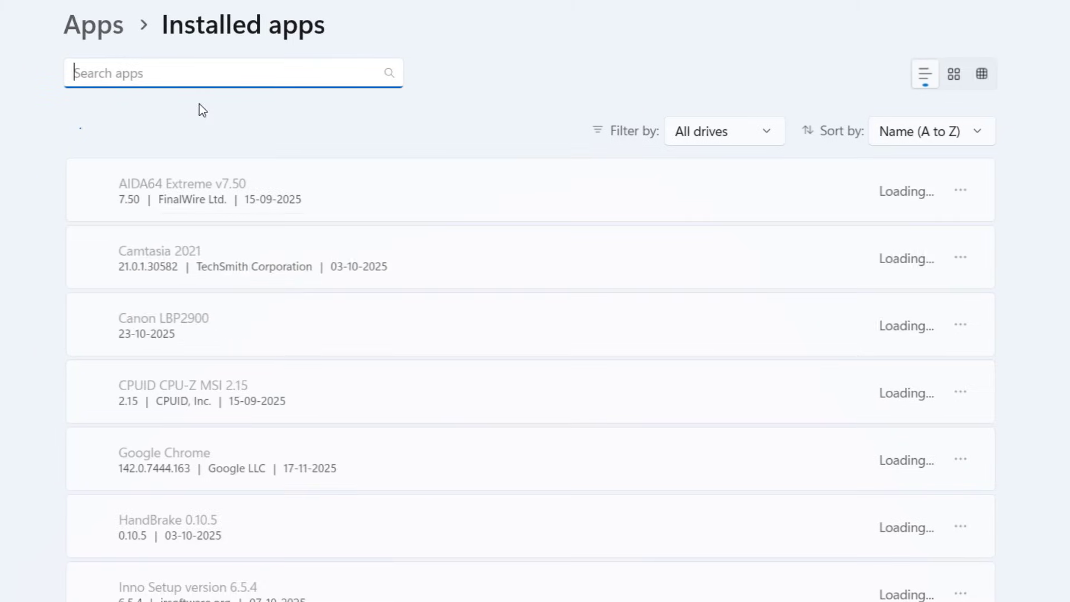
text(chatpg)
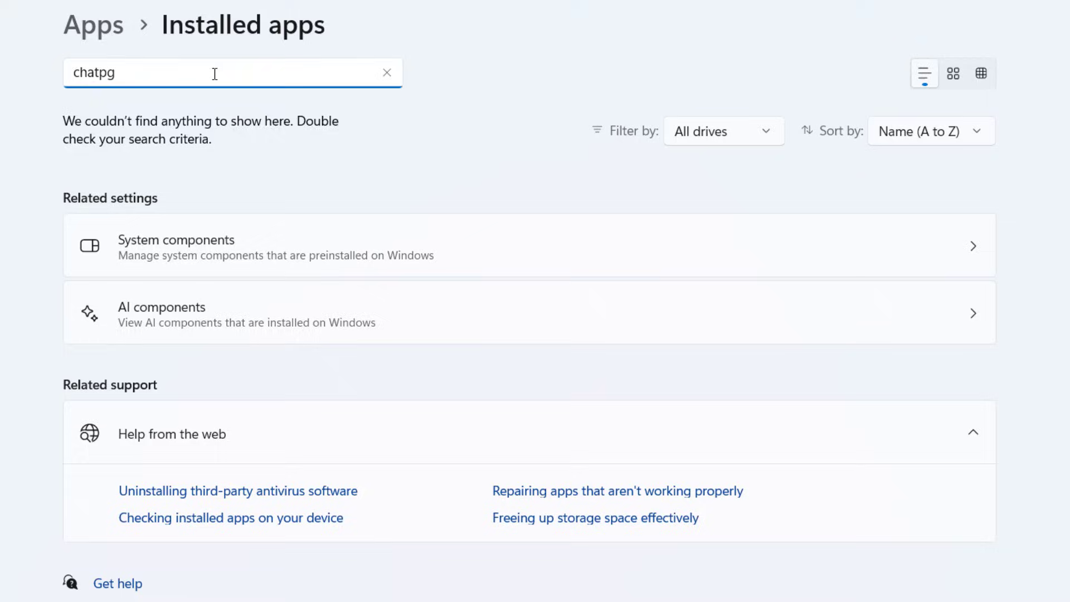
key(BackSpace)
key(BackSpace)
key(BackSpace)
key(BackSpace)
key(BackSpace)
key(BackSpace)
text(openai)
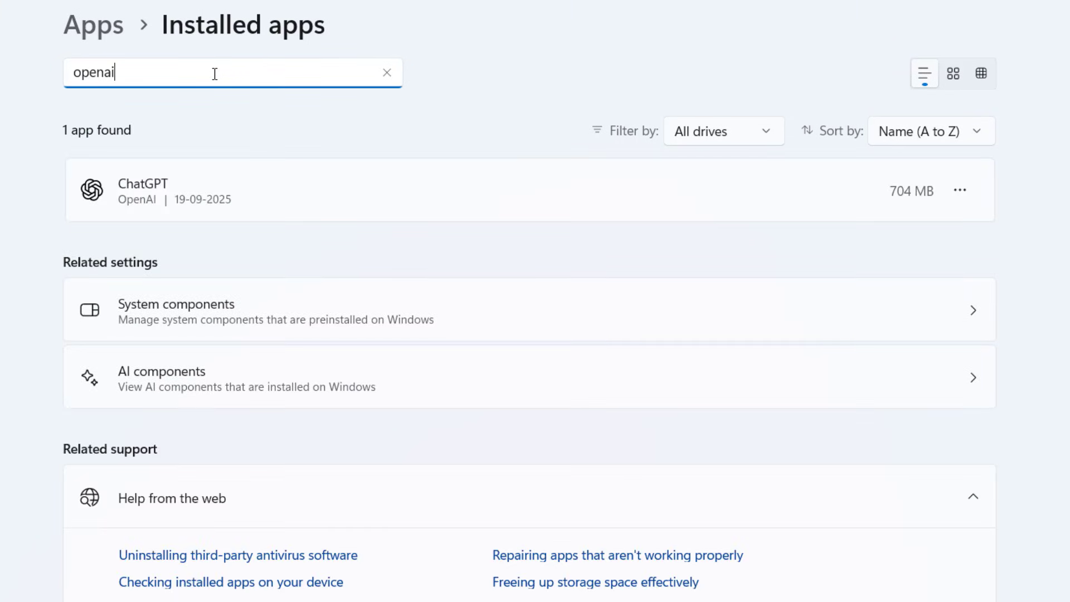
click(951, 195)
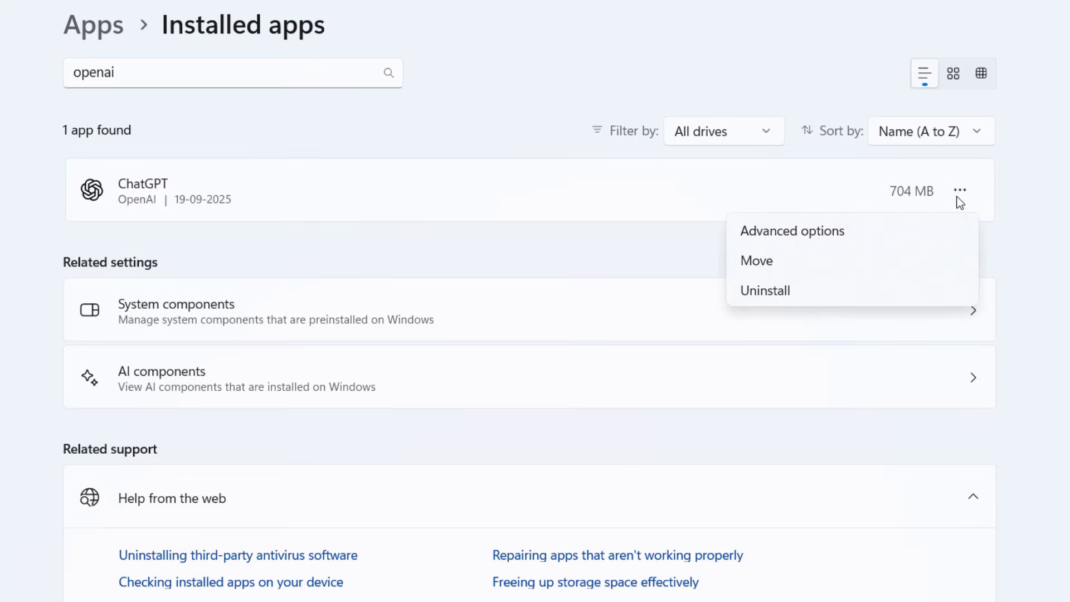
Open ChatGPT's Advanced options and scroll down to the Repair and Reset buttons
click(841, 232)
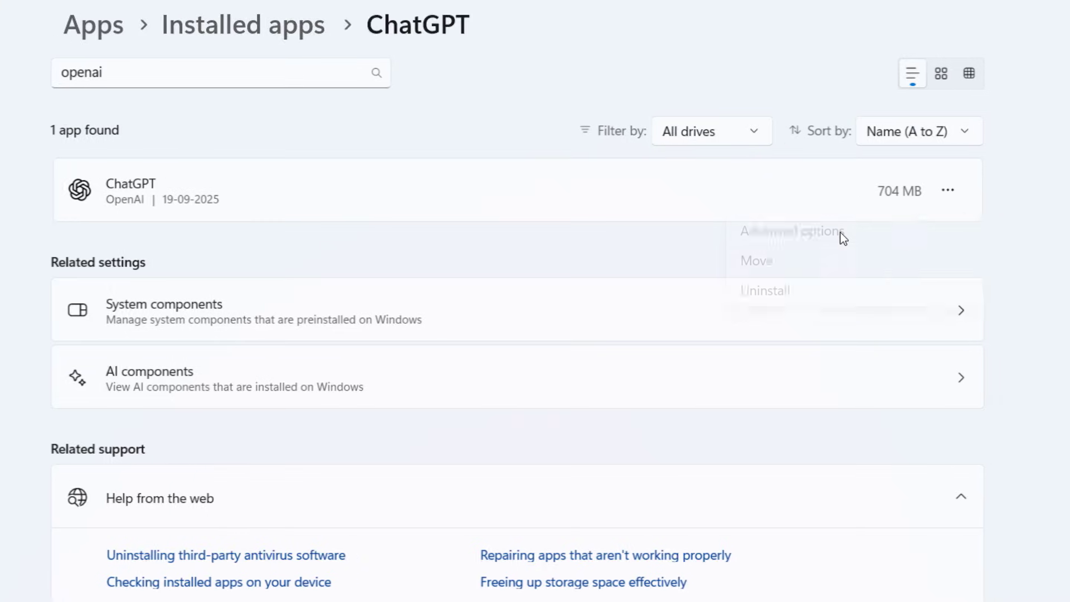
scroll(345, 359, down, 7)
scroll(345, 360, down, 7)
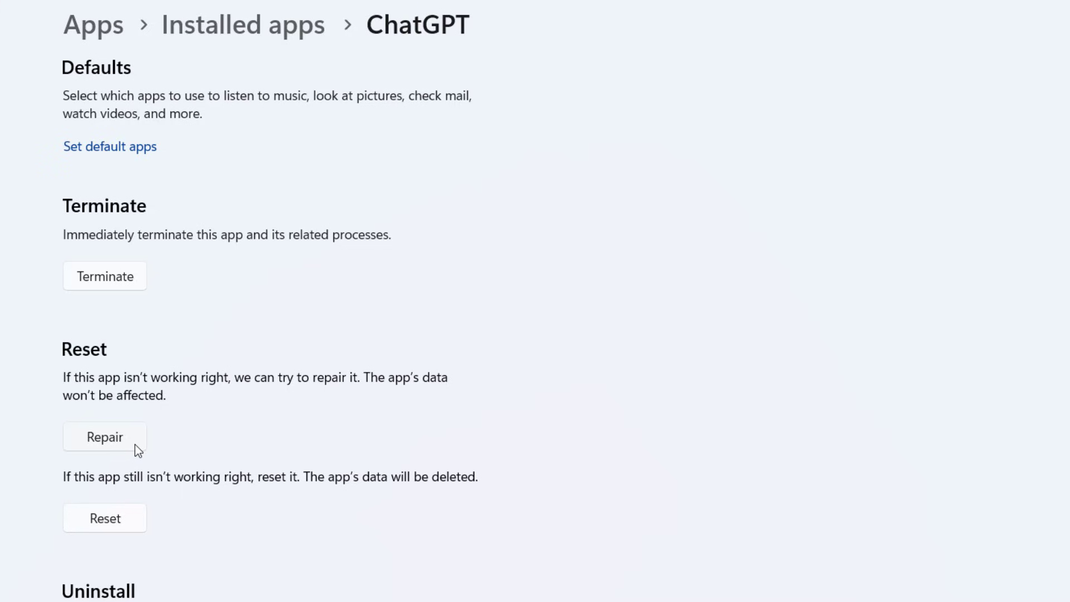
scroll(135, 445, down, 2)
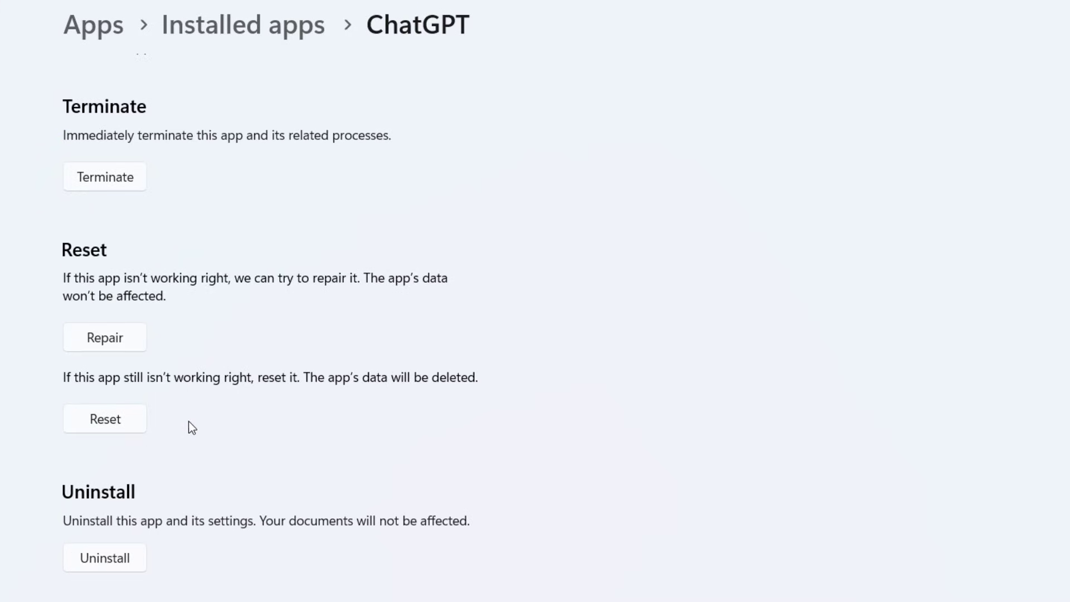
scroll(206, 412, down, 3)
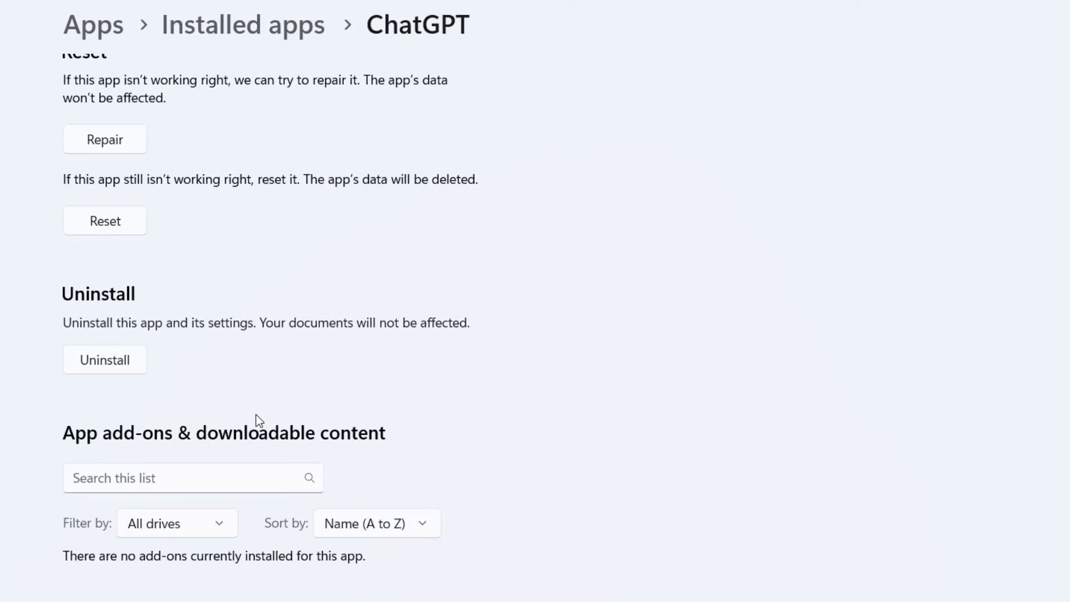
scroll(256, 415, up, 2)
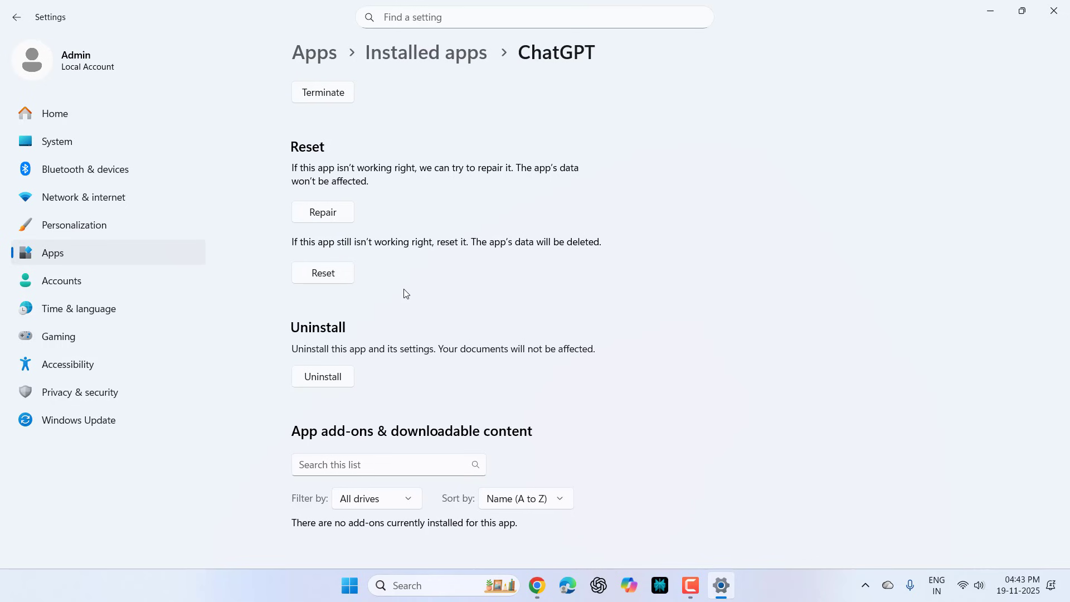
Close the Windows Settings window
click(1053, 10)
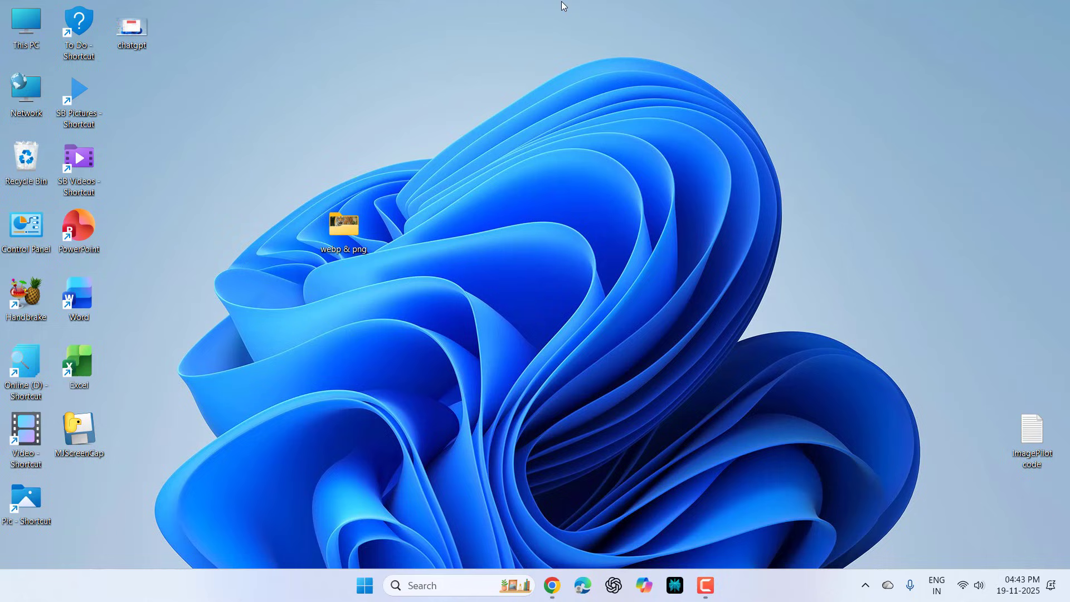